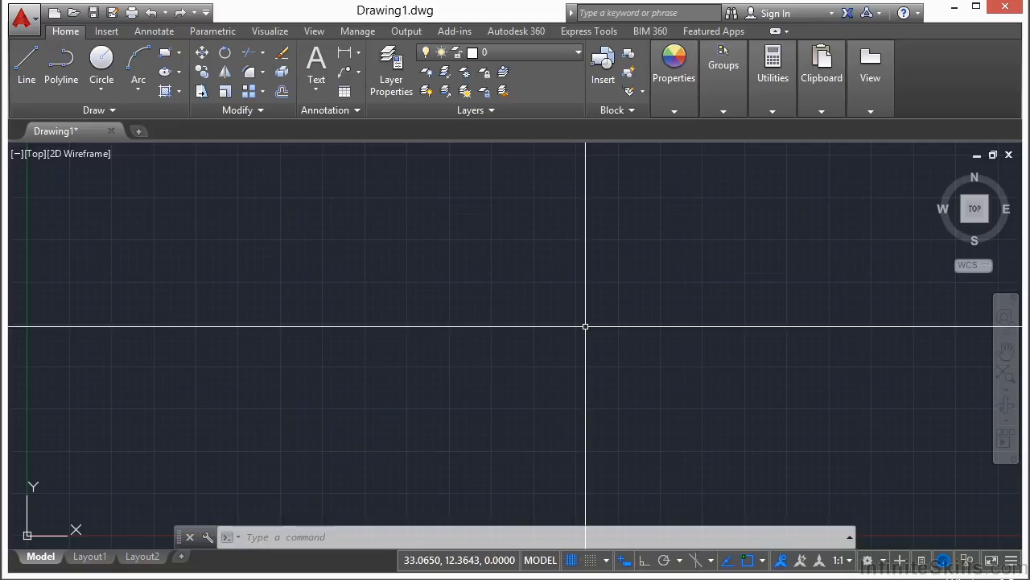
# - Open the drawing Dimension Example.dwg from the folder 13
pyautogui.write('open')
pyautogui.press('Return')
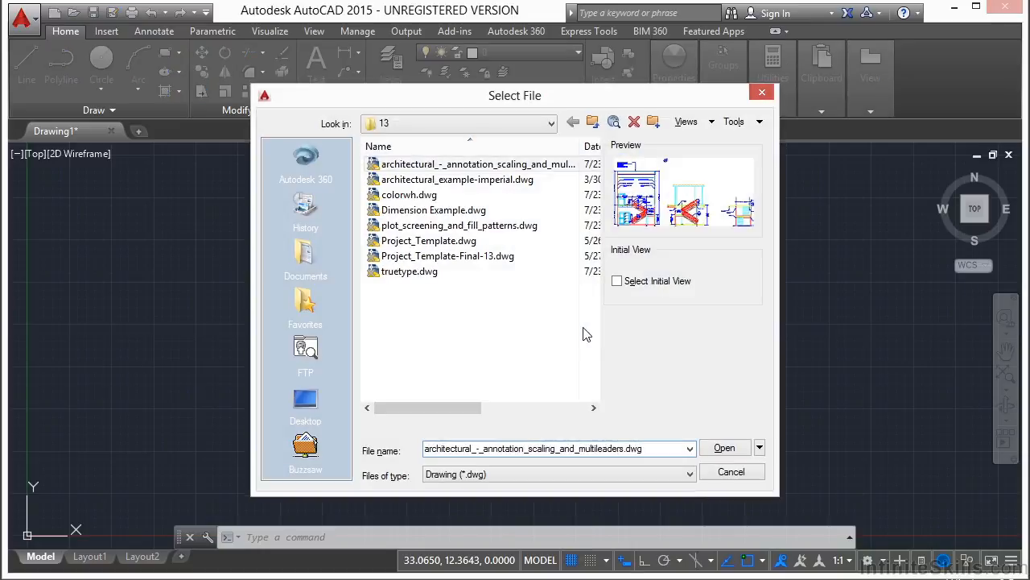
pyautogui.click(443, 211)
pyautogui.click(729, 448)
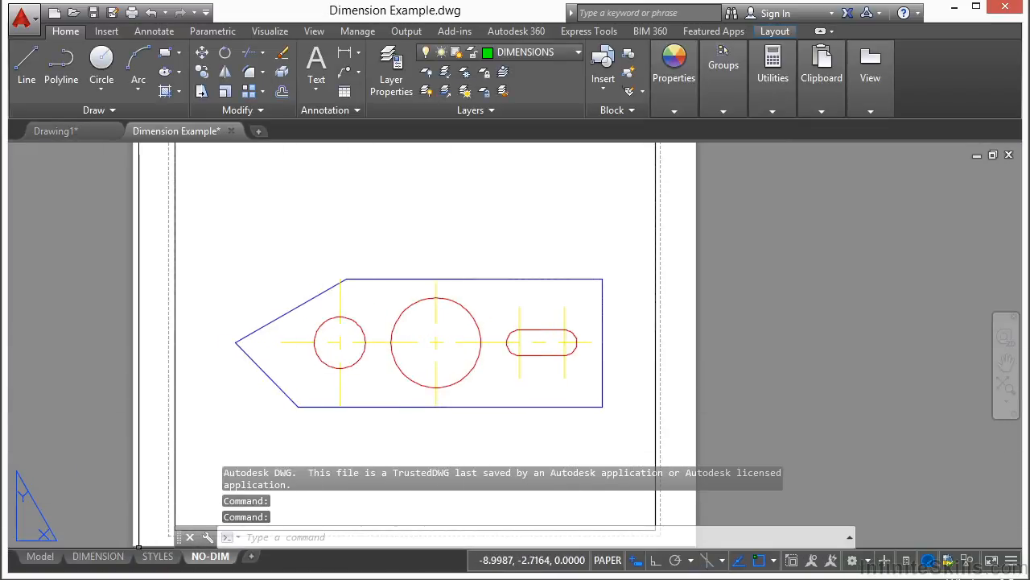
# - Switch to the DIMENSION layout and start the Plot command with its additional options expanded
pyautogui.click(99, 555)
pyautogui.moveTo(248, 349)
pyautogui.mouseDown(button='middle')
pyautogui.moveTo(249, 340)
pyautogui.moveTo(412, 322)
pyautogui.moveTo(473, 325)
pyautogui.mouseUp(button='middle')
pyautogui.write('plot')
pyautogui.press('Return')
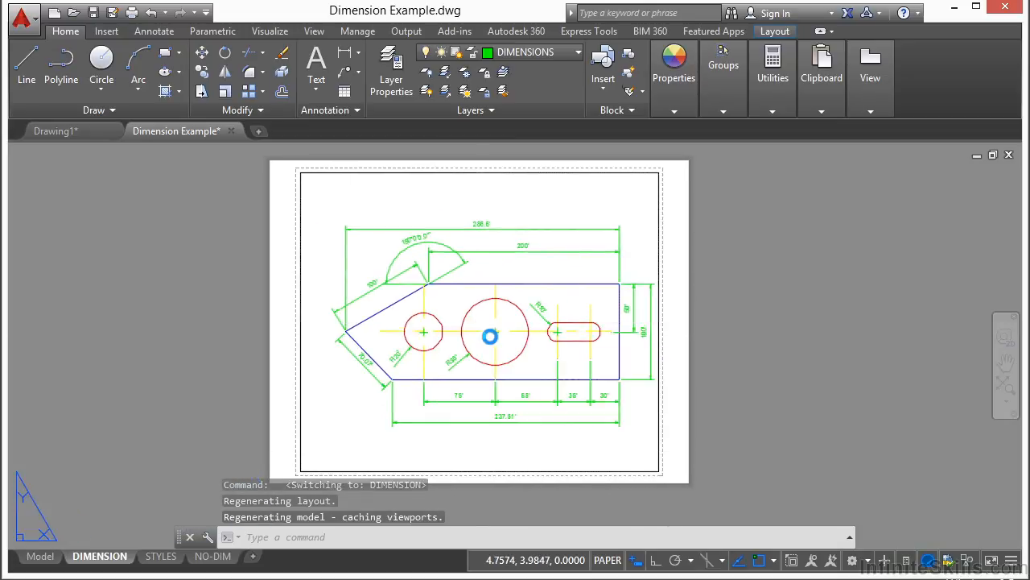
pyautogui.moveTo(565, 75); pyautogui.dragTo(488, 51)
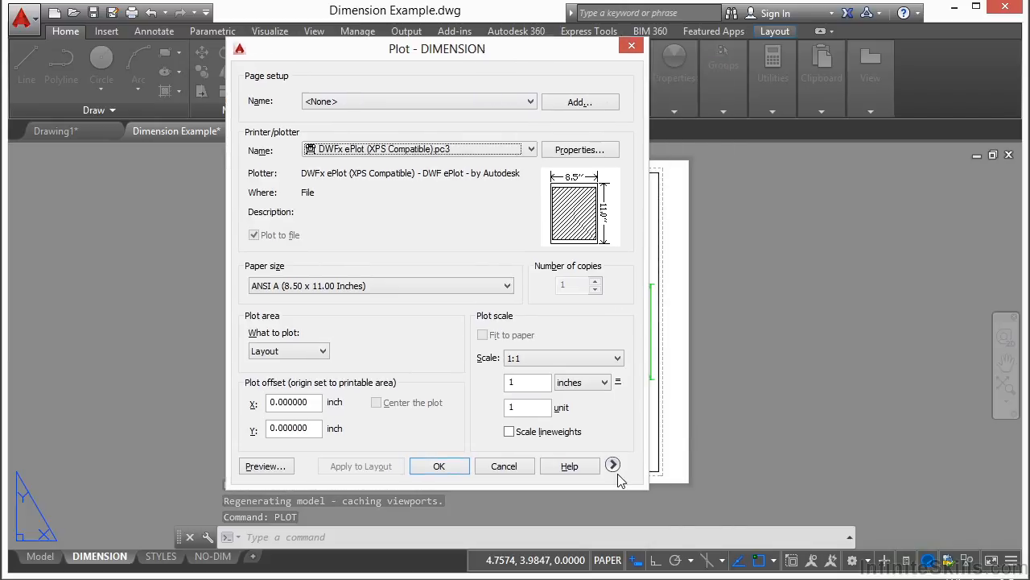
pyautogui.doubleClick(612, 465)
pyautogui.click(746, 446)
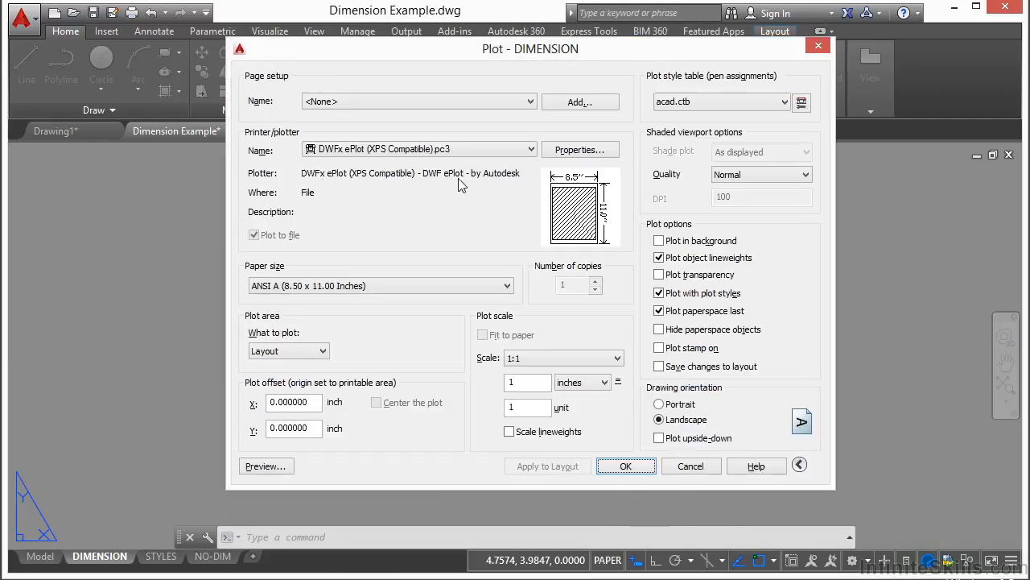
# - Choose DWG To PDF.pc3 as the plotter for the DIMENSION layout
pyautogui.click(529, 151)
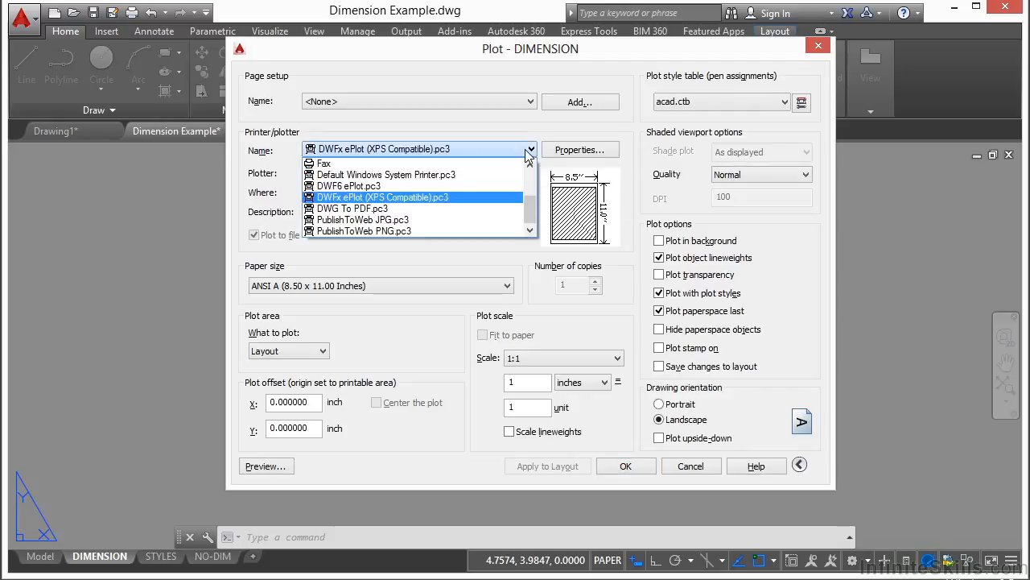
pyautogui.click(530, 151)
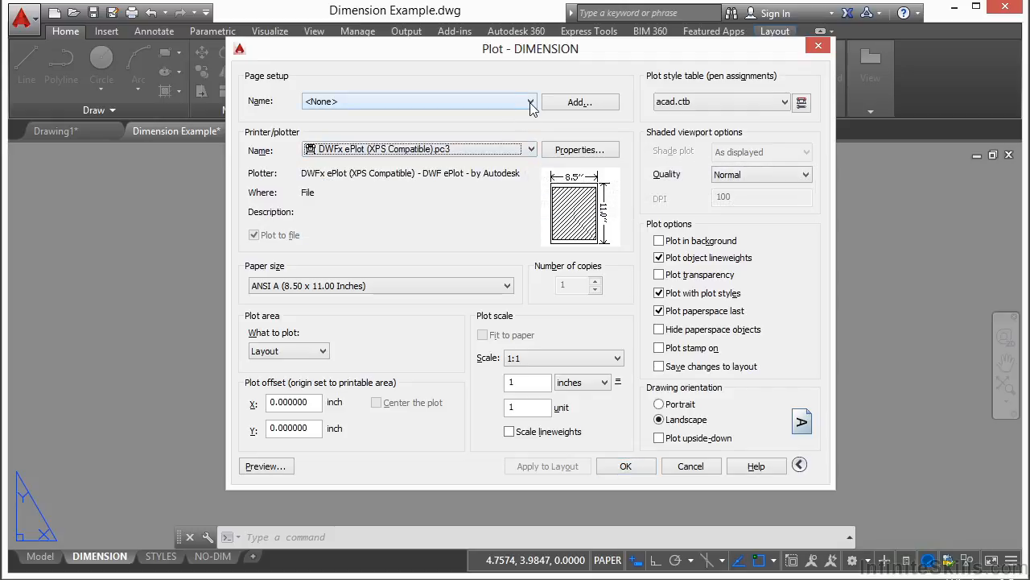
pyautogui.click(530, 150)
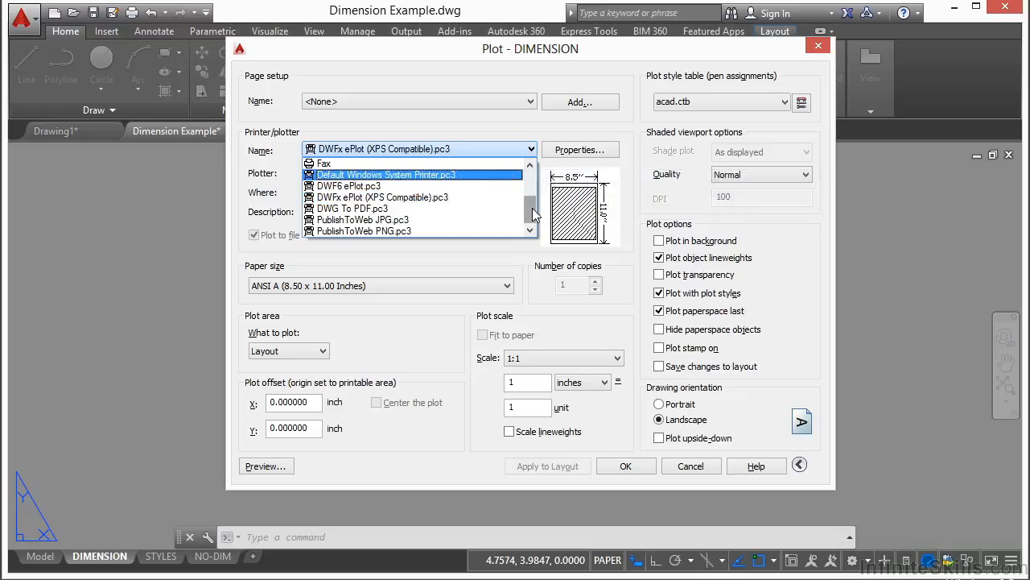
pyautogui.scroll(2, 535, 214)
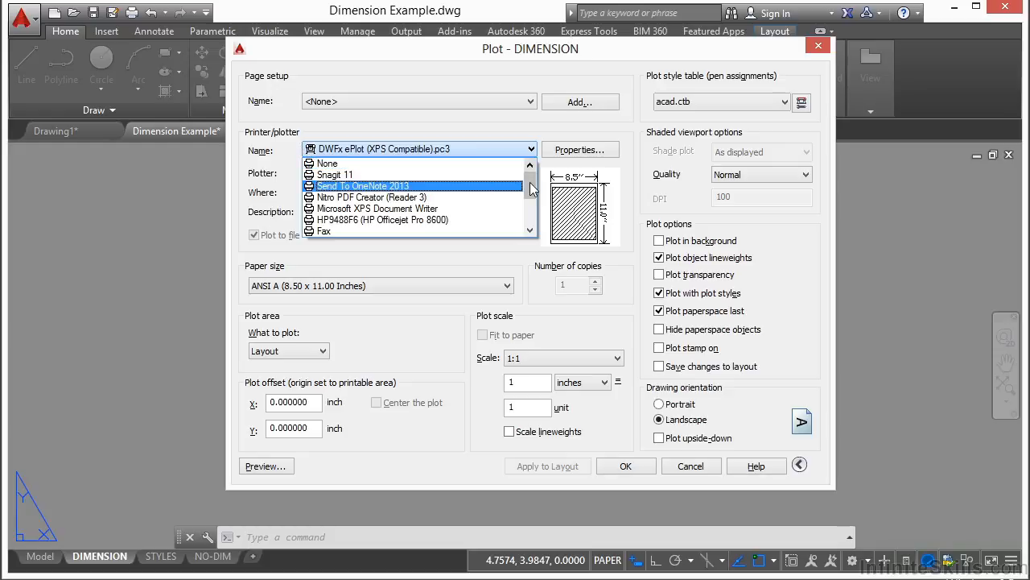
pyautogui.click(531, 231)
pyautogui.click(530, 231)
pyautogui.click(530, 231)
pyautogui.click(531, 231)
pyautogui.click(531, 231)
pyautogui.click(530, 231)
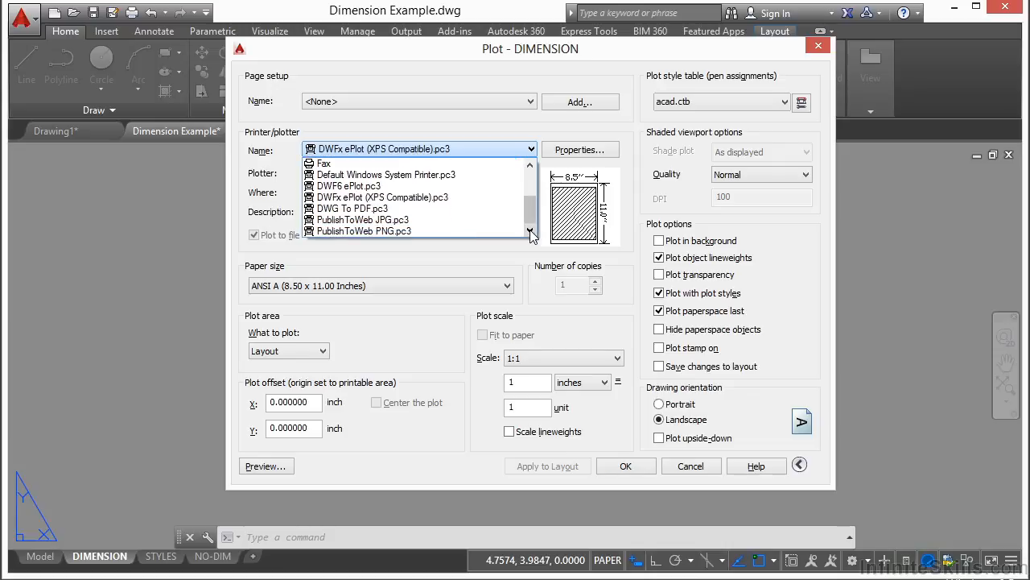
pyautogui.click(396, 208)
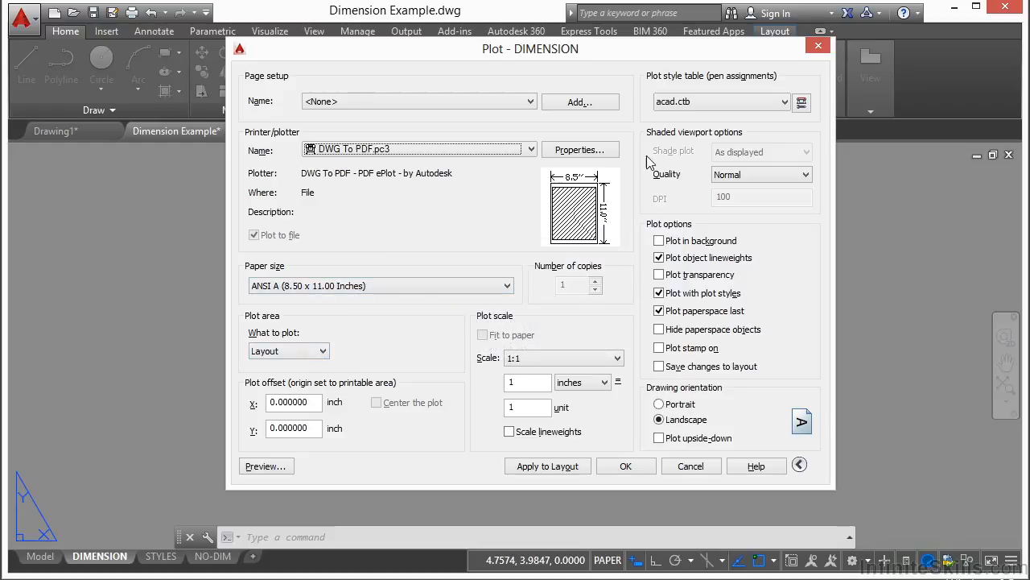
# - Preview the plot with the current plot style table, and return to the plot settings
pyautogui.click(268, 467)
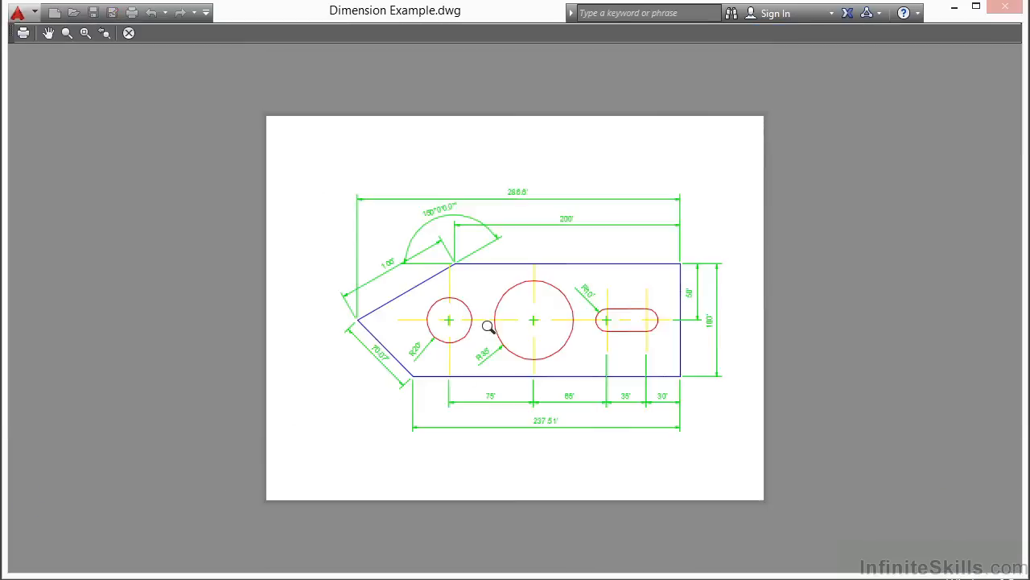
pyautogui.rightClick(483, 299)
pyautogui.click(527, 313)
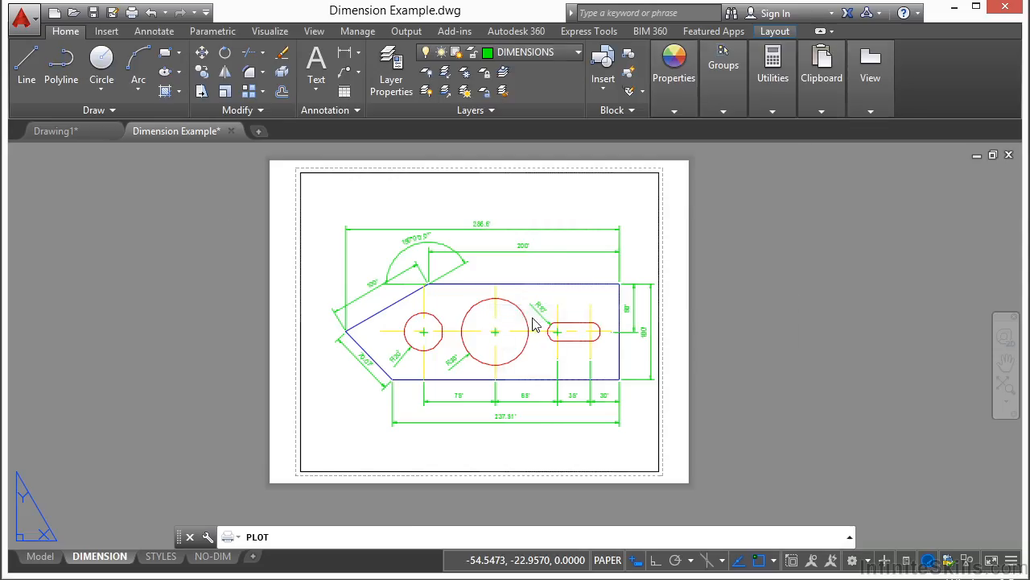
# - Assign the monochrome.ctb plot style table and check the plot preview with it
pyautogui.click(768, 127)
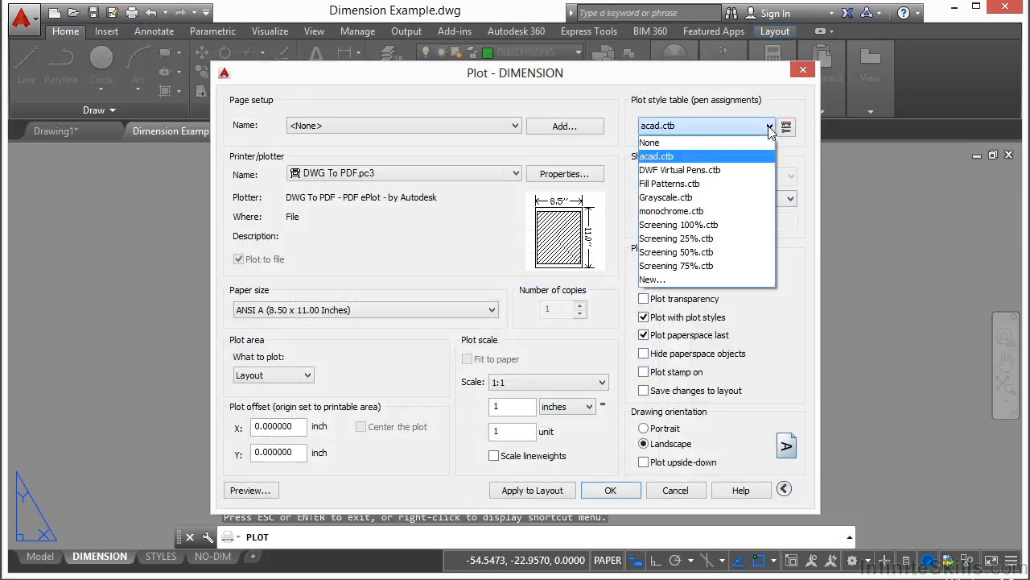
pyautogui.click(698, 212)
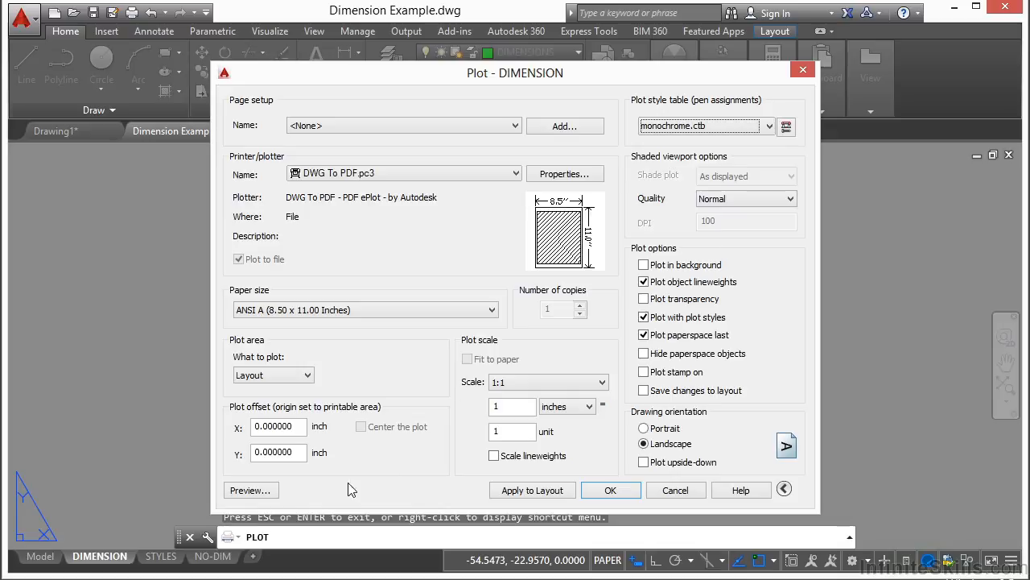
pyautogui.click(259, 490)
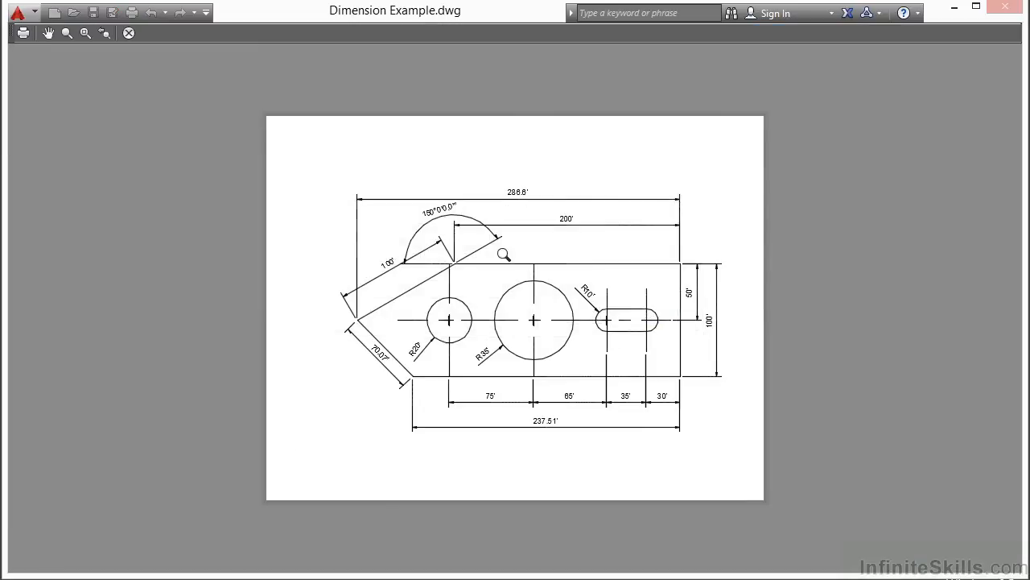
pyautogui.rightClick(585, 250)
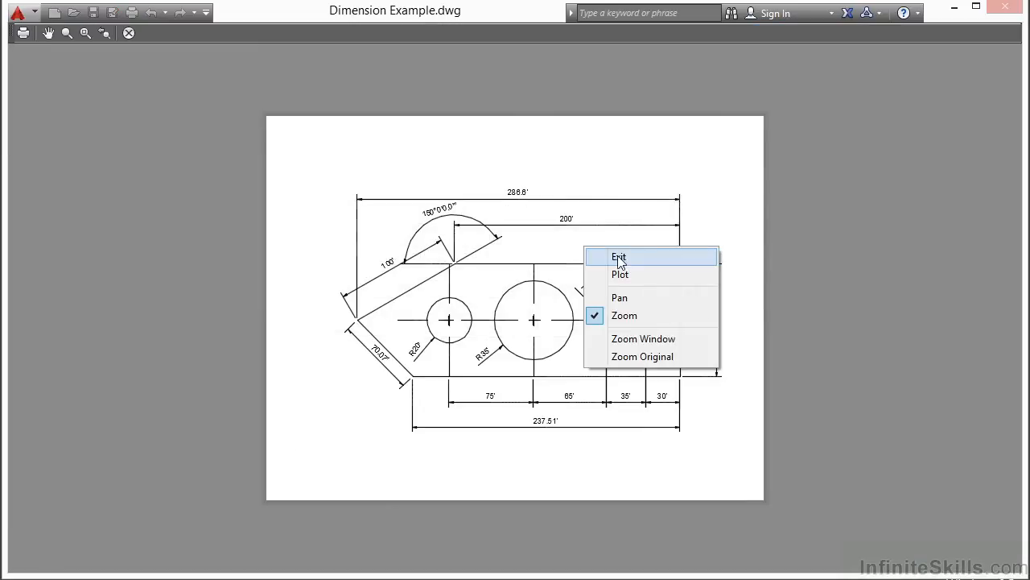
pyautogui.click(622, 257)
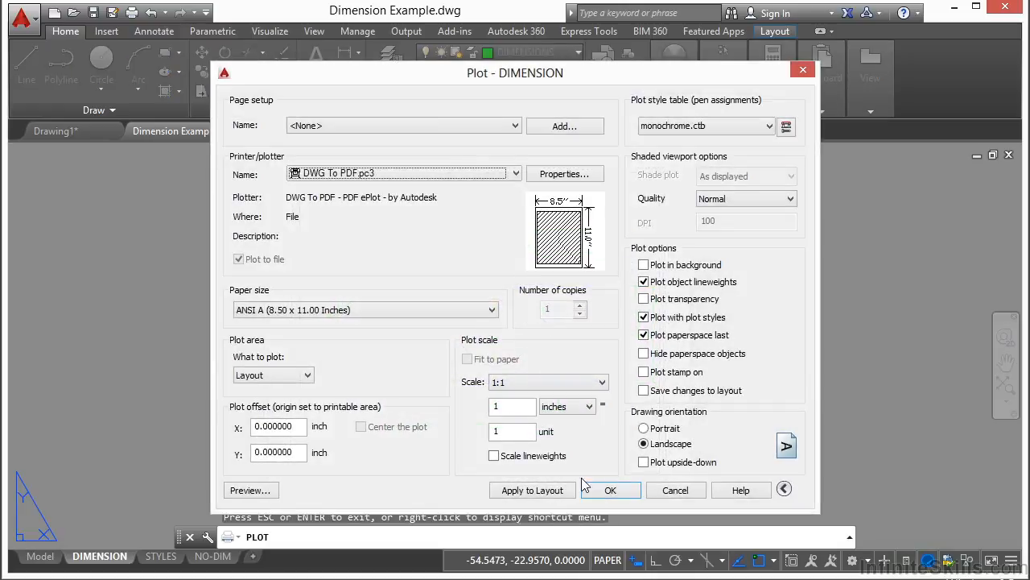
# - Plot the layout as Dimension Example-DIMENSION.pdf into folder 13 under AutoCAD 2015 Beginers > Projects, and look over the resulting PDF
pyautogui.click(609, 491)
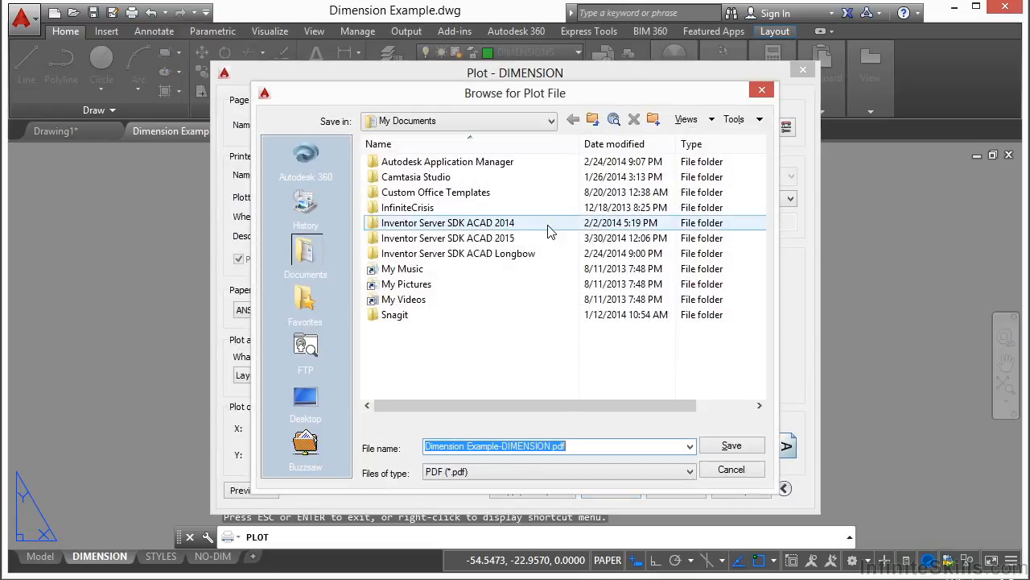
pyautogui.click(551, 121)
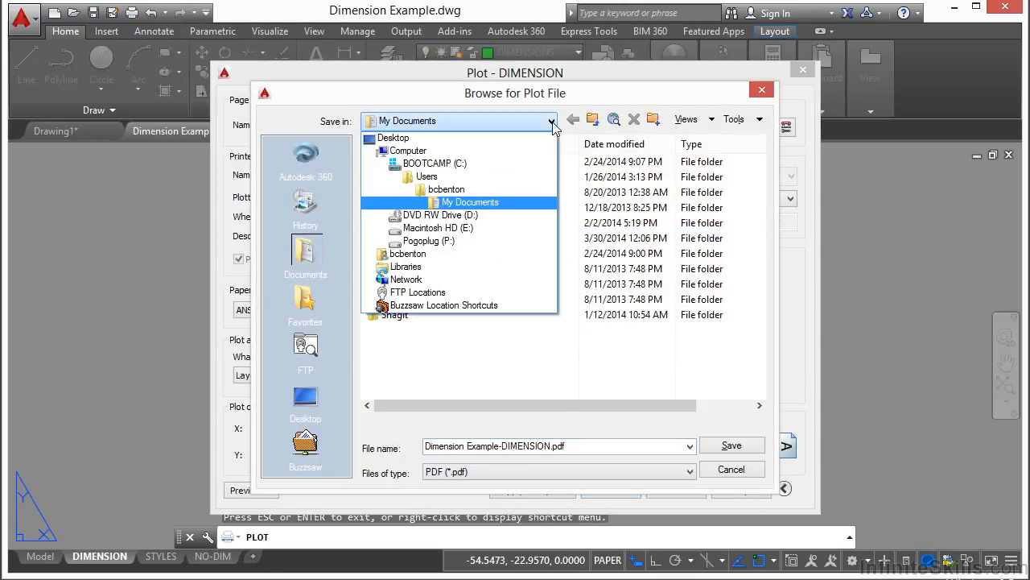
pyautogui.click(470, 202)
pyautogui.doubleClick(425, 281)
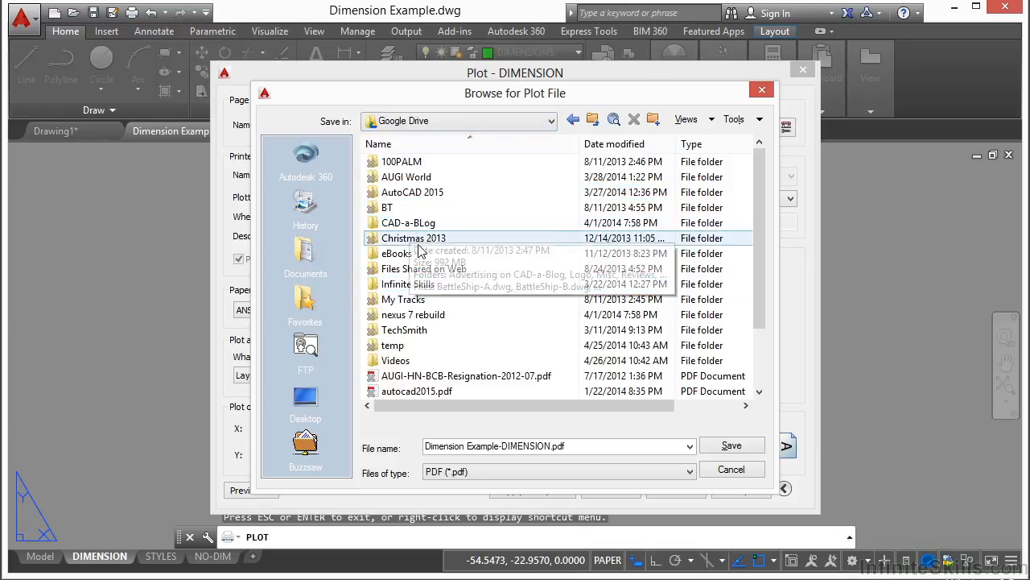
pyautogui.doubleClick(406, 284)
pyautogui.doubleClick(418, 161)
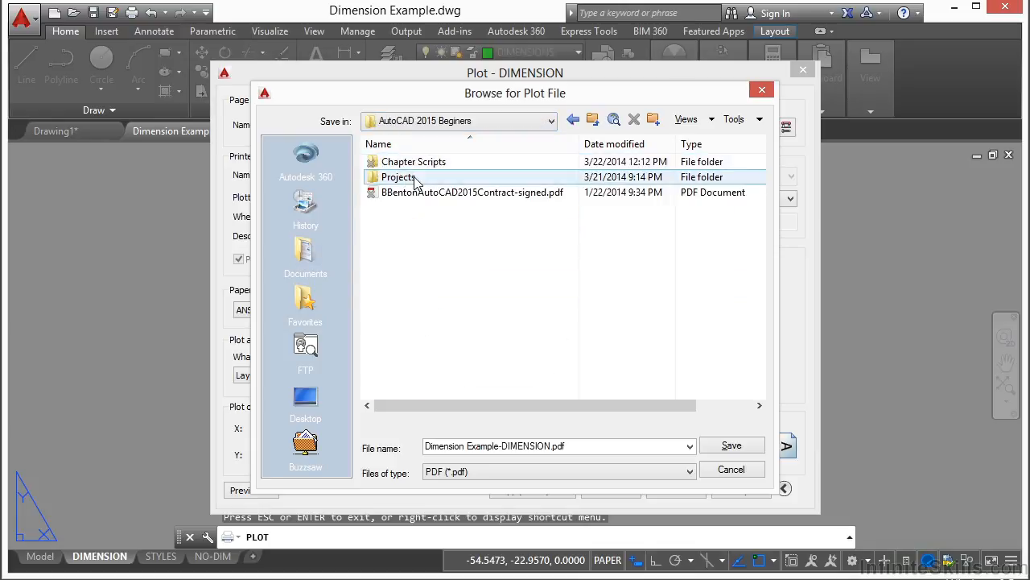
pyautogui.doubleClick(403, 177)
pyautogui.doubleClick(405, 314)
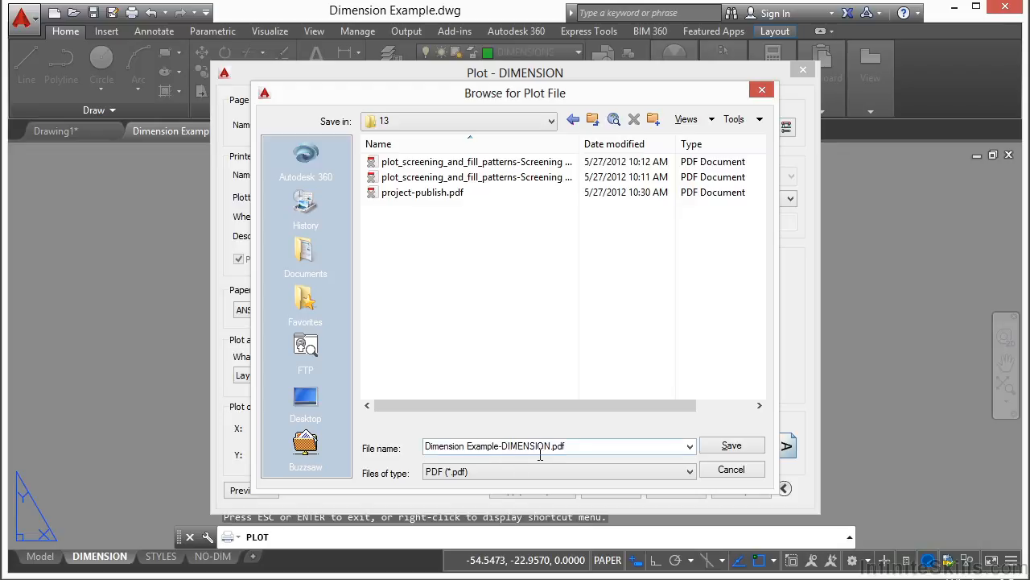
pyautogui.click(732, 446)
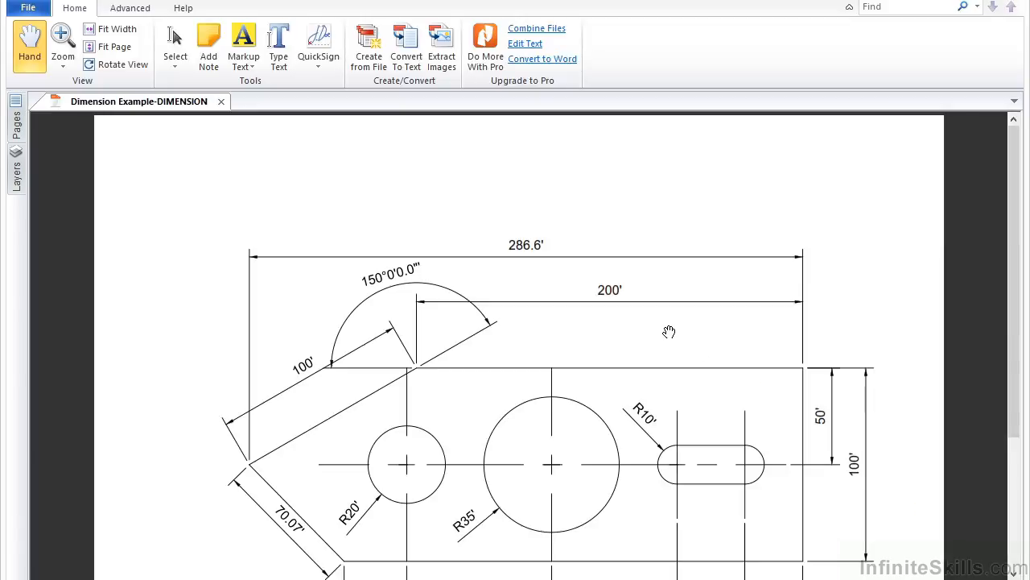
pyautogui.moveTo(561, 392); pyautogui.dragTo(565, 297)
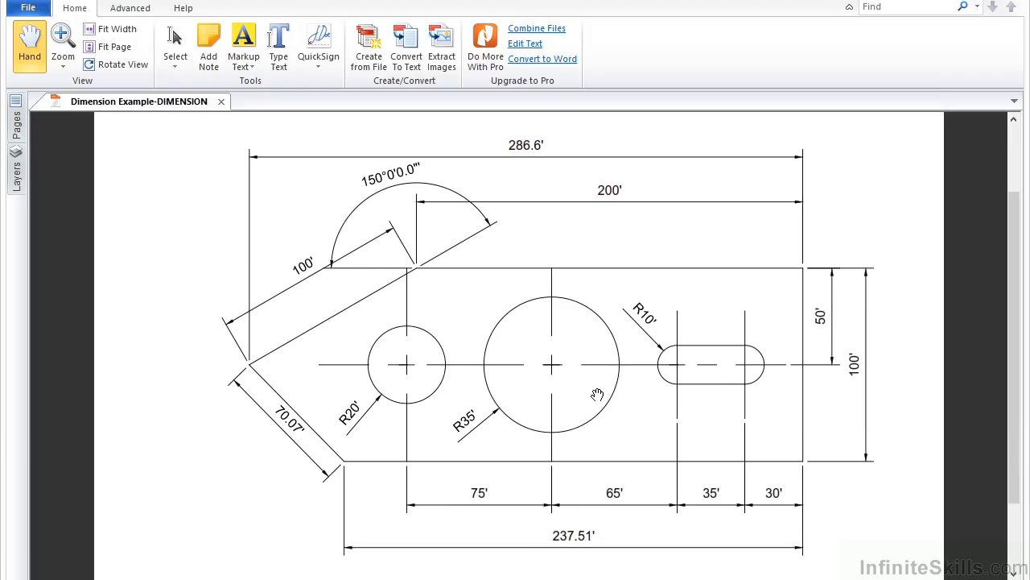
pyautogui.moveTo(598, 378); pyautogui.dragTo(599, 364)
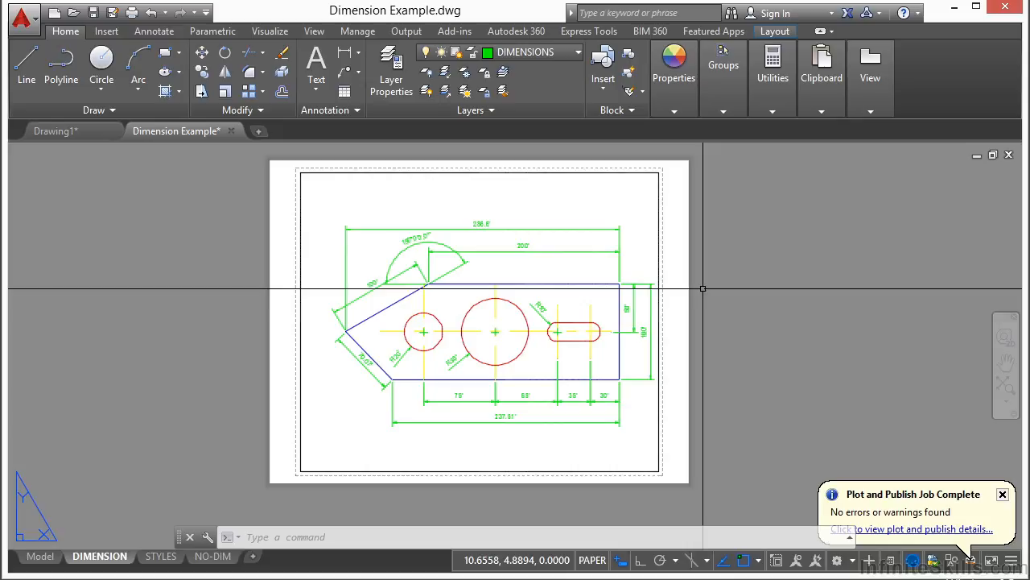
# - Start another plot of the DIMENSION layout and review the available printers and plotters, keeping DWFx ePlot (XPS Compatible).pc3
pyautogui.write('PLOT')
pyautogui.press('Return')
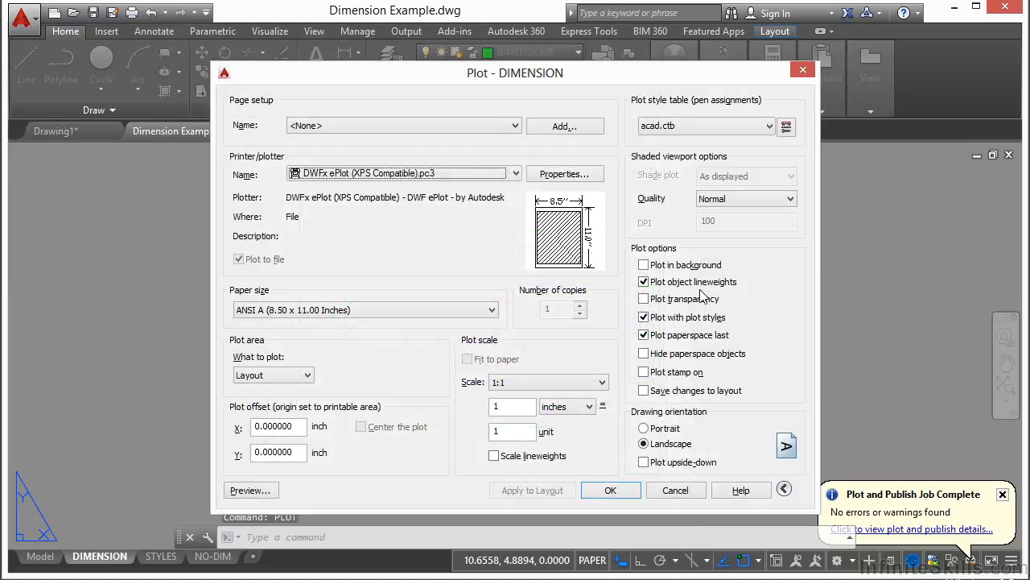
pyautogui.click(516, 174)
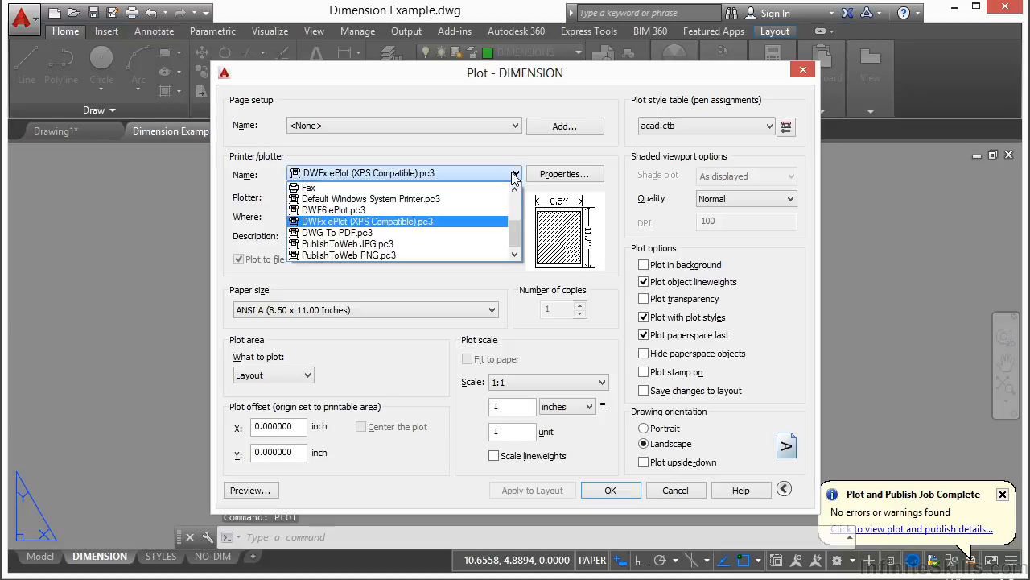
pyautogui.moveTo(518, 236); pyautogui.dragTo(517, 206)
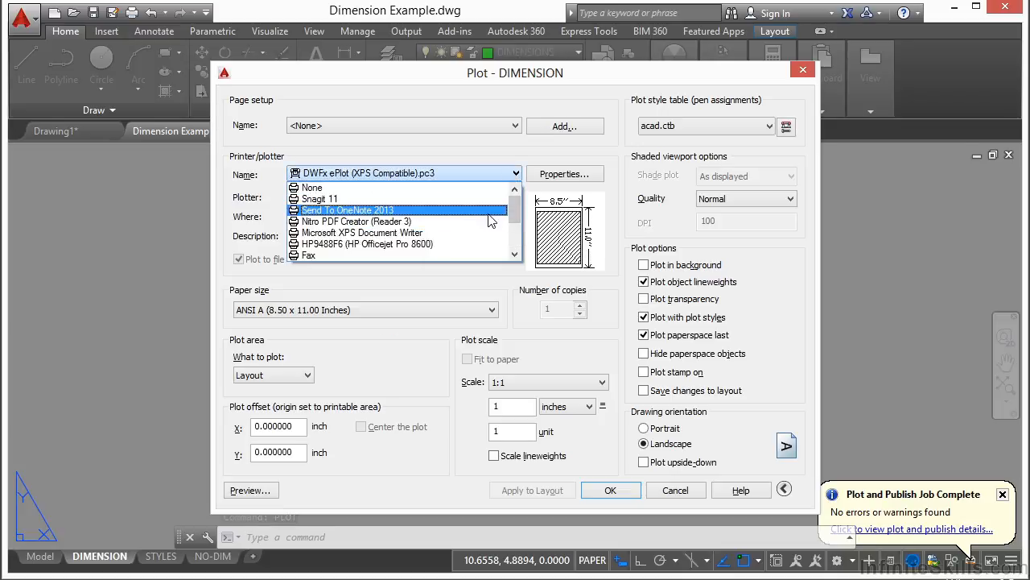
pyautogui.scroll(-1, 479, 221)
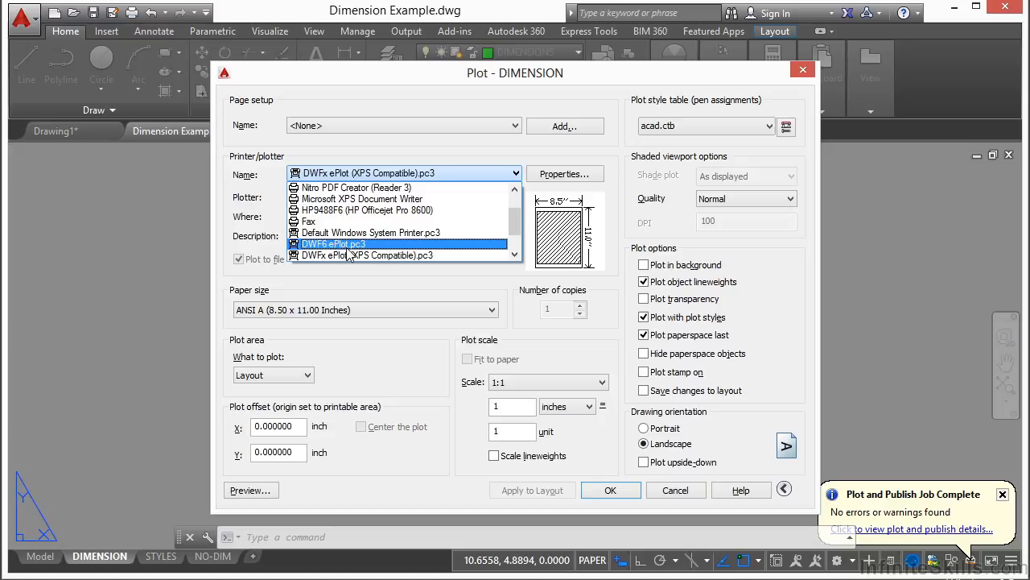
pyautogui.scroll(-1, 386, 233)
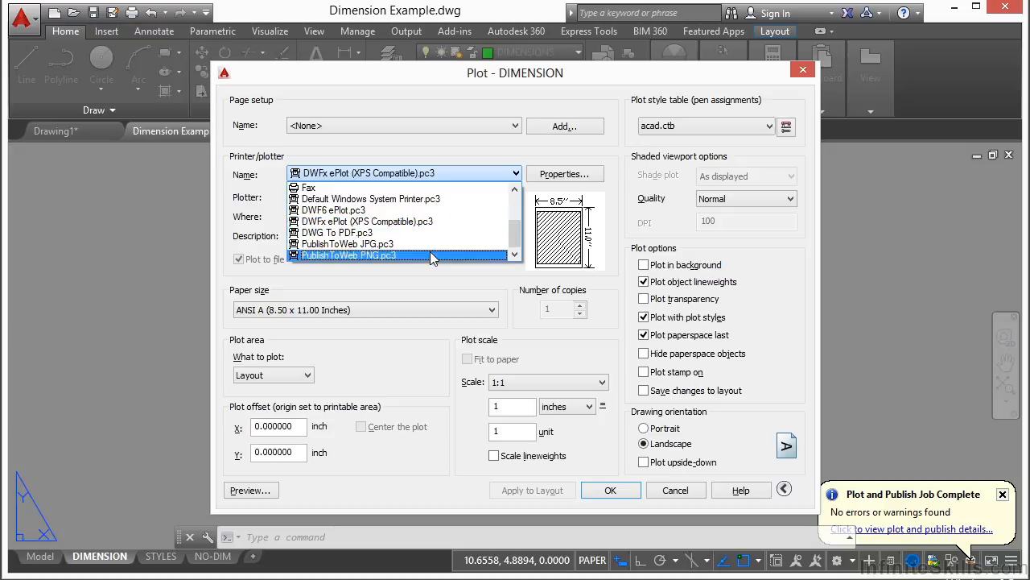
pyautogui.click(432, 173)
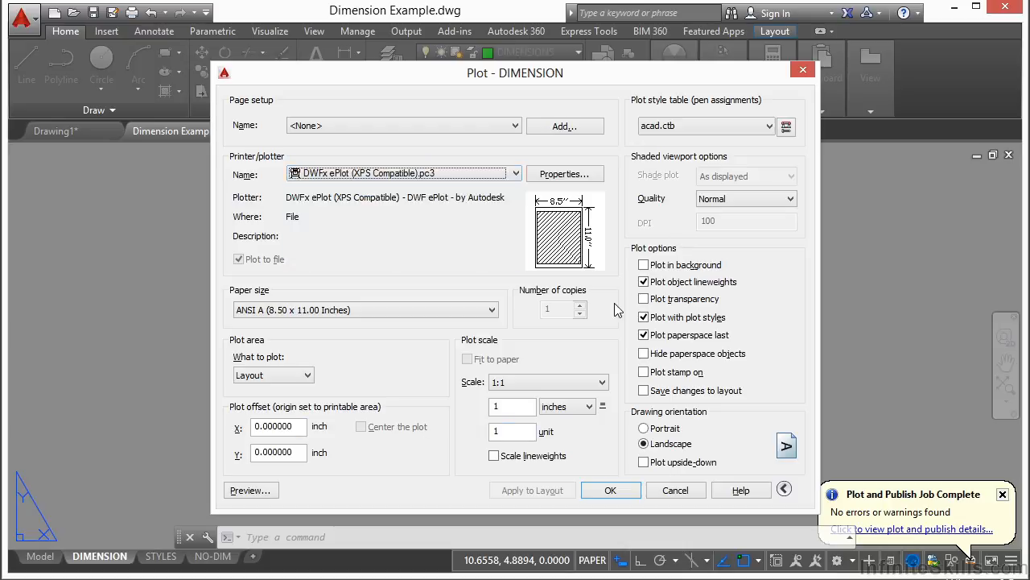